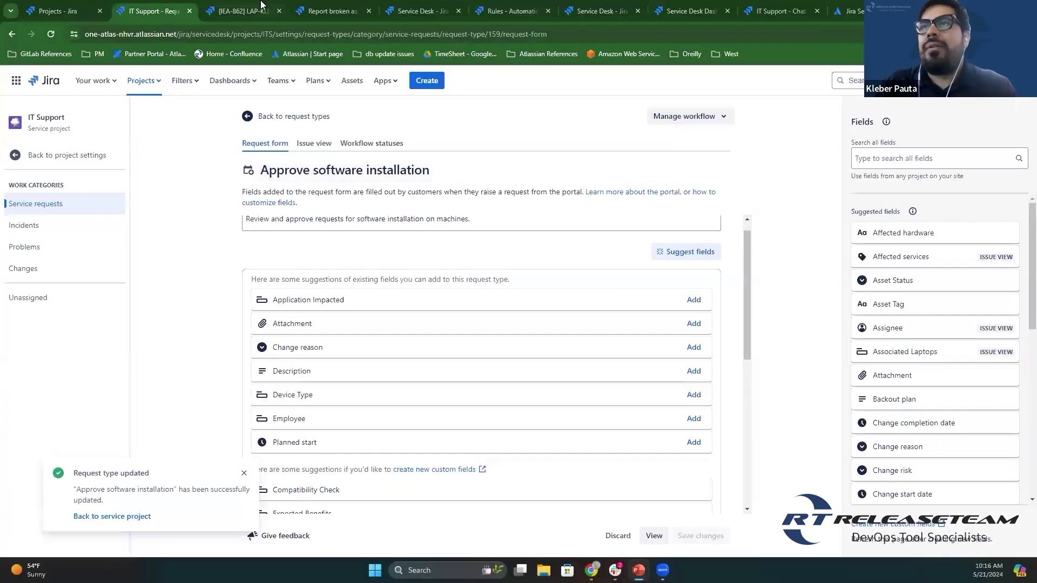
# Step: Bring up the LAP-KLEB laptop asset record from its browser tab
pyautogui.click(258, 17)
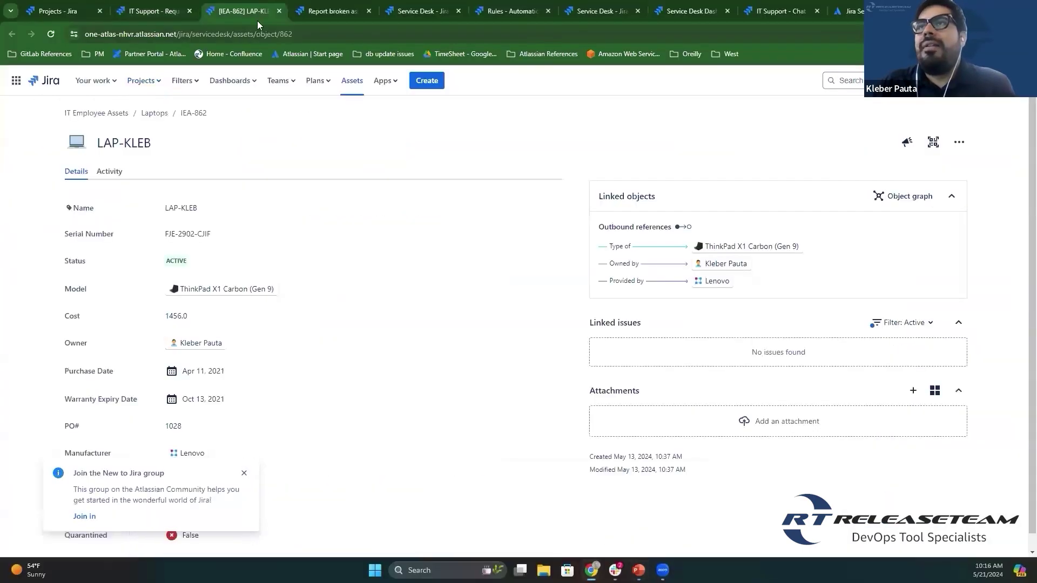
# Step: Dismiss the 'Join the New to Jira group' notice to reveal the asset details
pyautogui.click(243, 472)
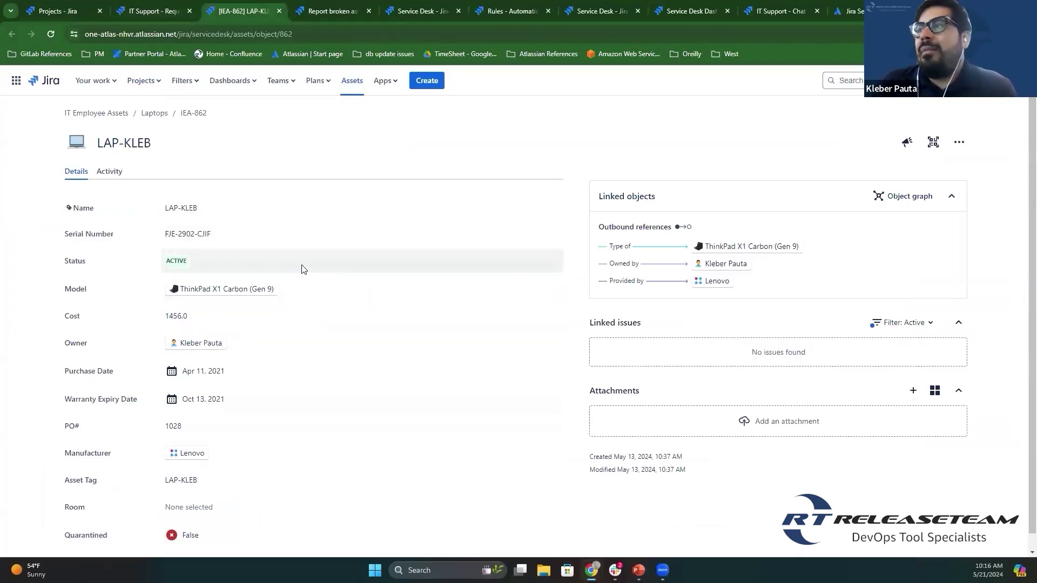
pyautogui.scroll(-1, 125, 202)
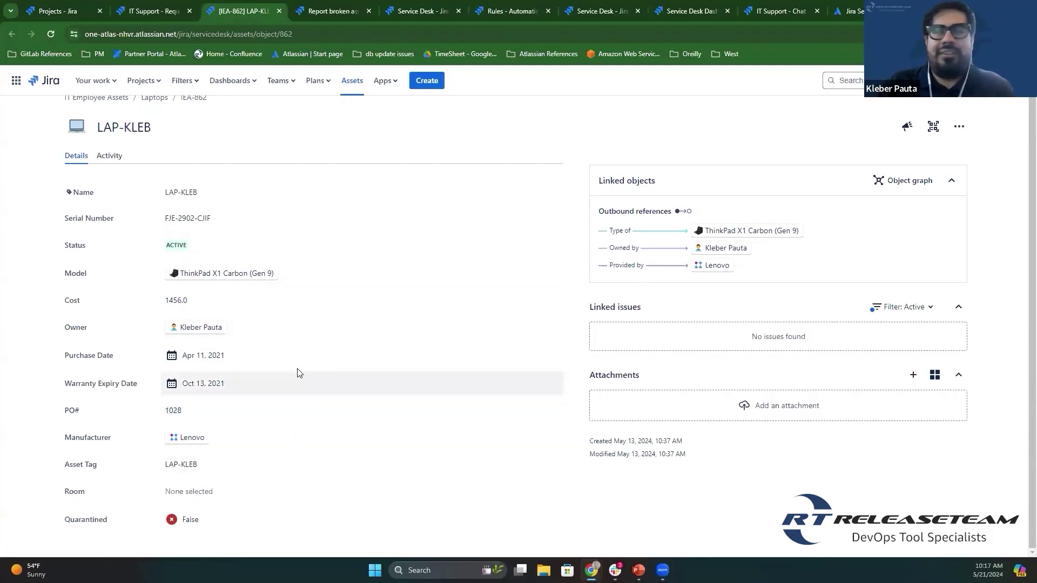
# Step: Enter 'laptop screen broken' as the problem summary on the Report broken asset form
pyautogui.click(338, 11)
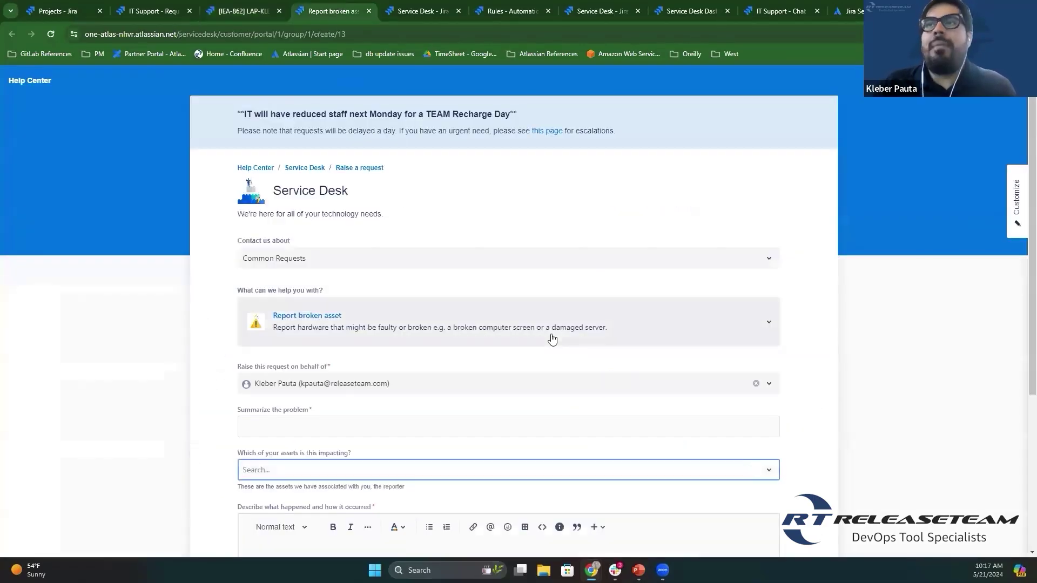
pyautogui.scroll(-1, 556, 317)
pyautogui.scroll(-1, 364, 254)
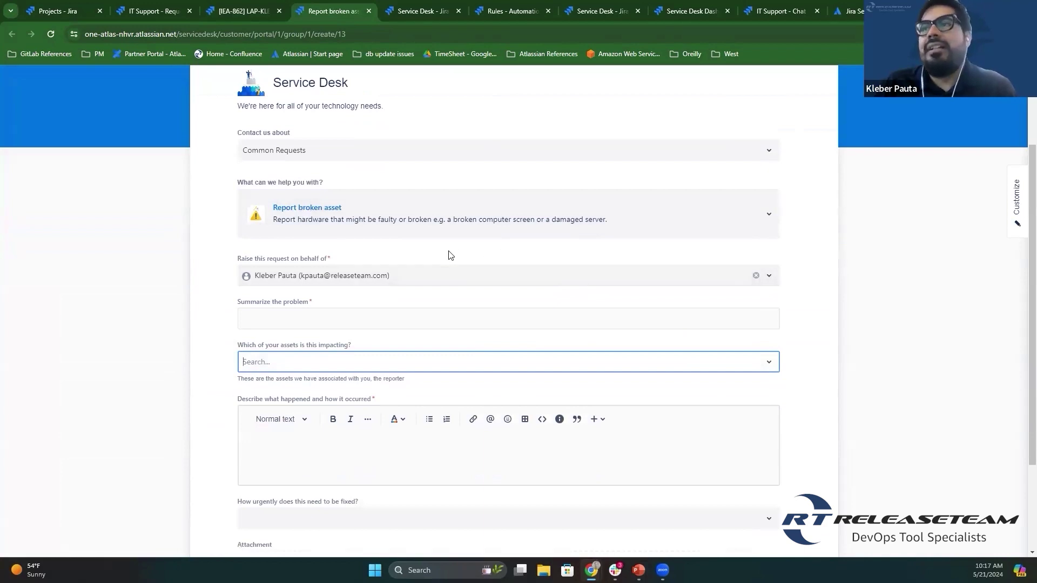
pyautogui.click(385, 315)
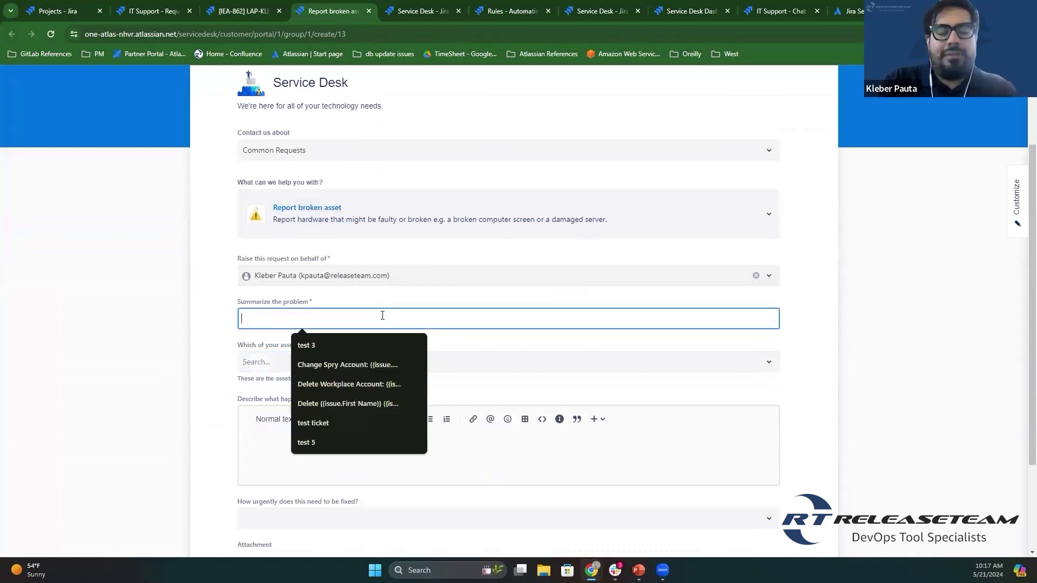
pyautogui.write('test')
pyautogui.press('BackSpace')
pyautogui.press('BackSpace')
pyautogui.press('BackSpace')
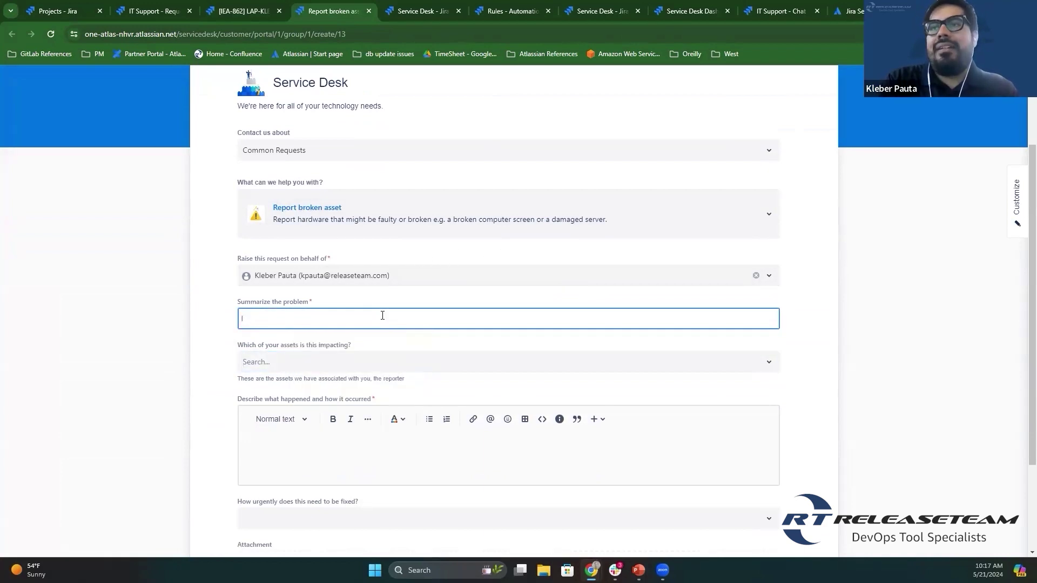
pyautogui.write('aptop screen bro')
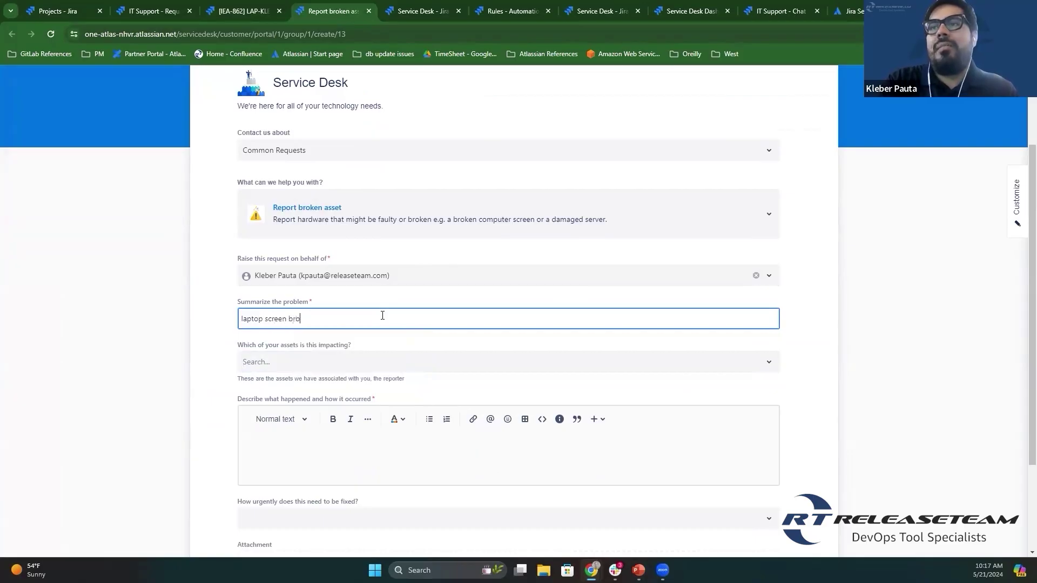
pyautogui.write('ken')
pyautogui.scroll(-2, 352, 365)
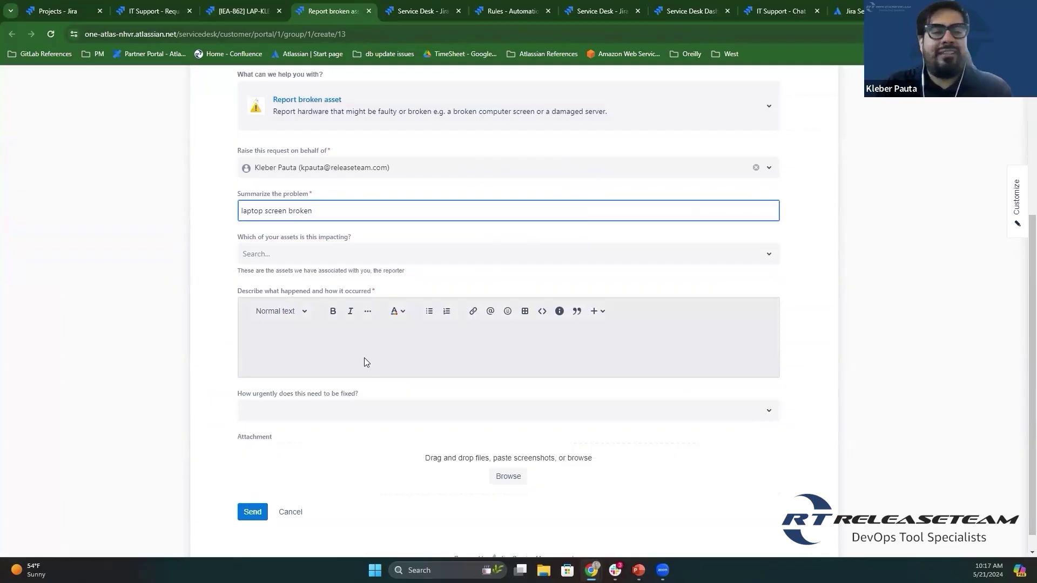
# Step: Choose LAP-KLEB as the affected asset, checking it against its asset record
pyautogui.click(297, 262)
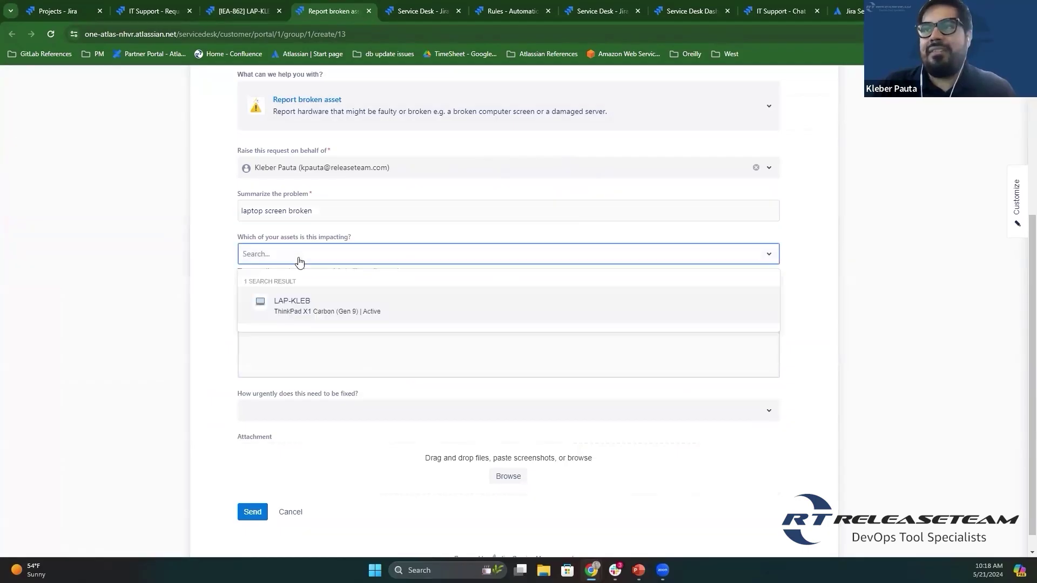
pyautogui.click(347, 313)
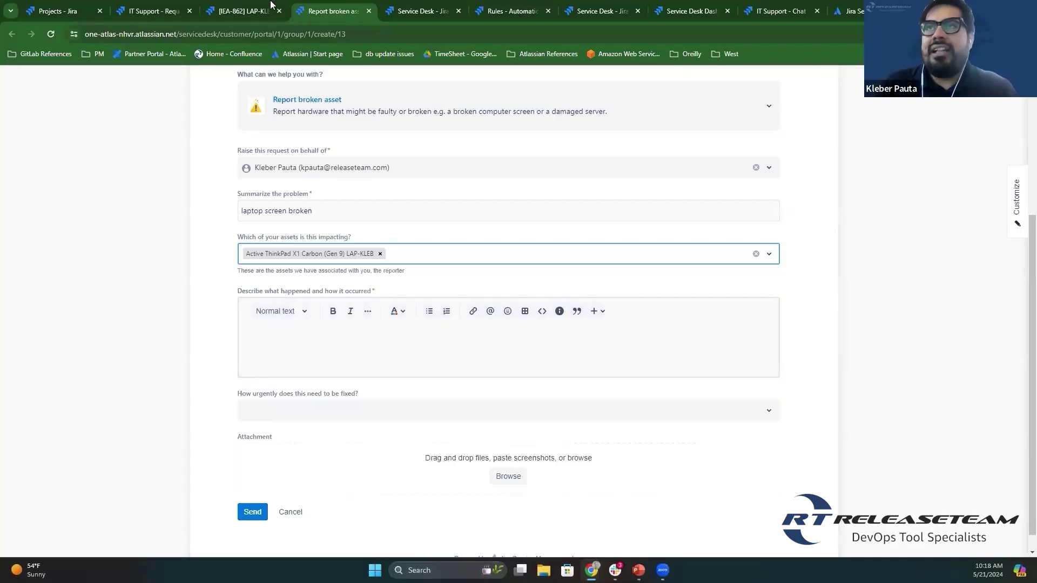
pyautogui.hotkey('ctrl', 'pageup')
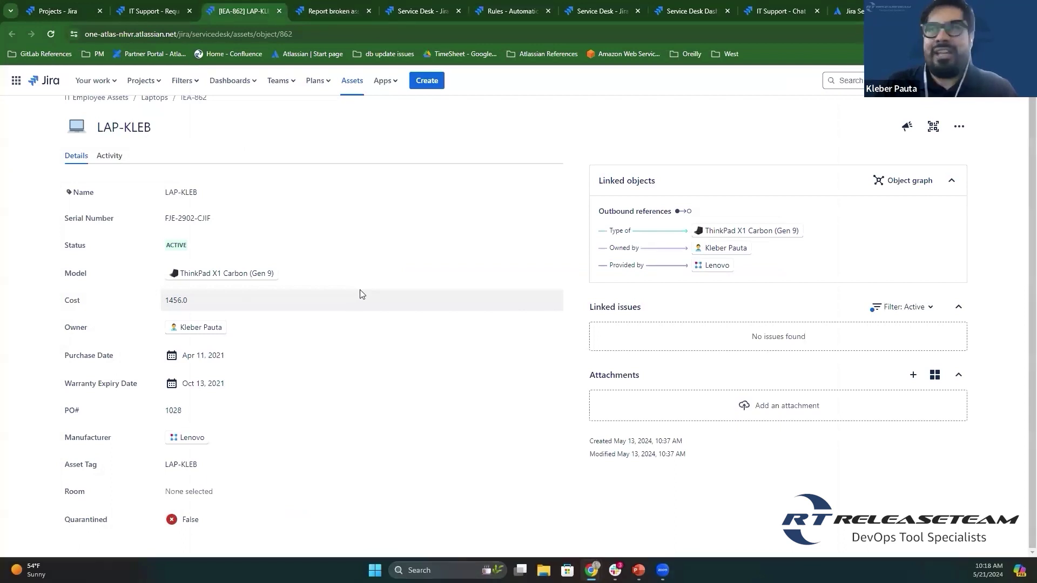
pyautogui.click(331, 12)
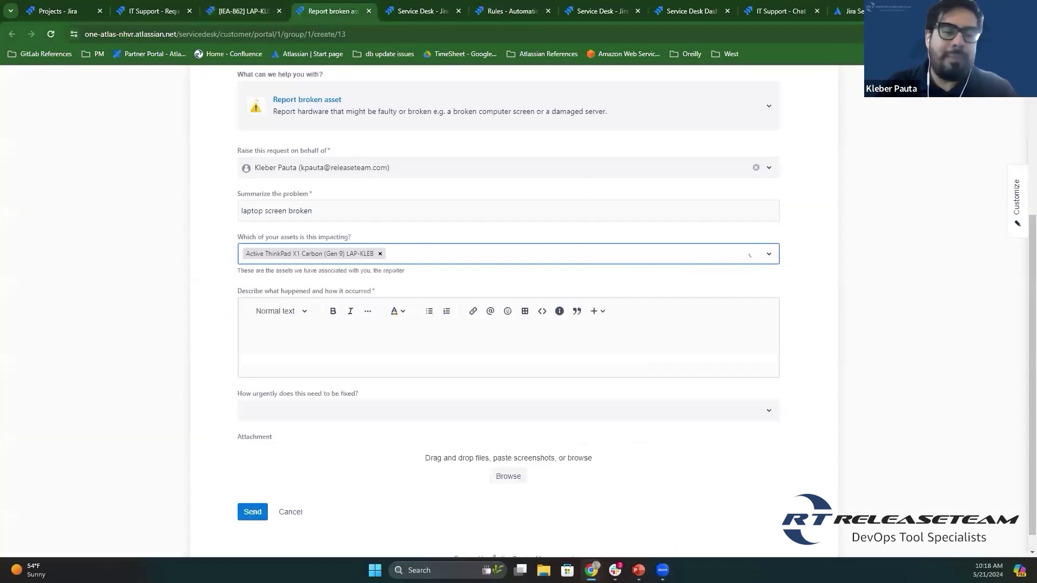